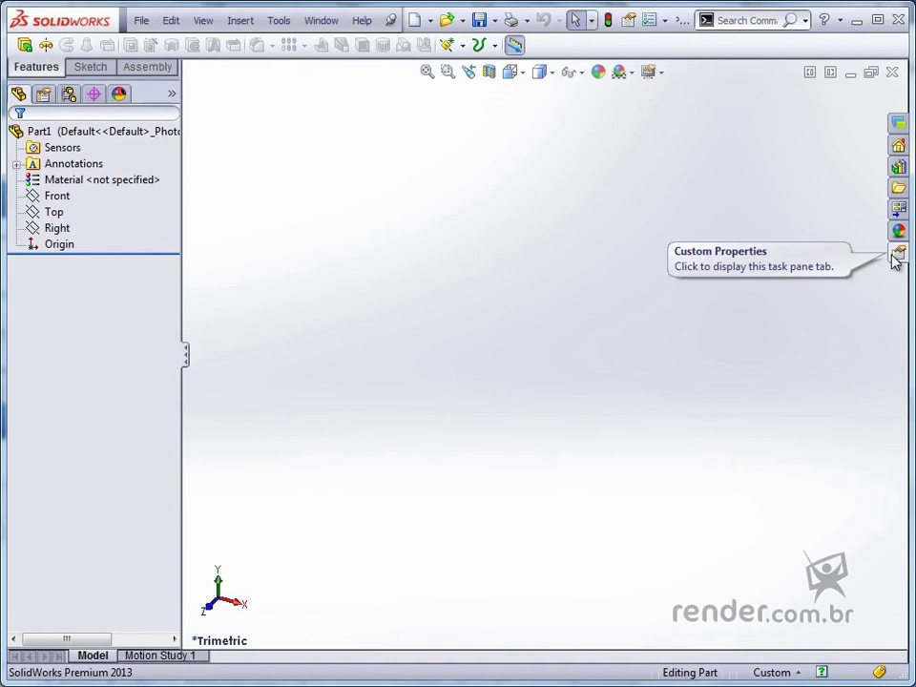
Step: Show the Custom Properties page for the new part Part1
{"action": "left_click", "coordinate": [898, 253]}
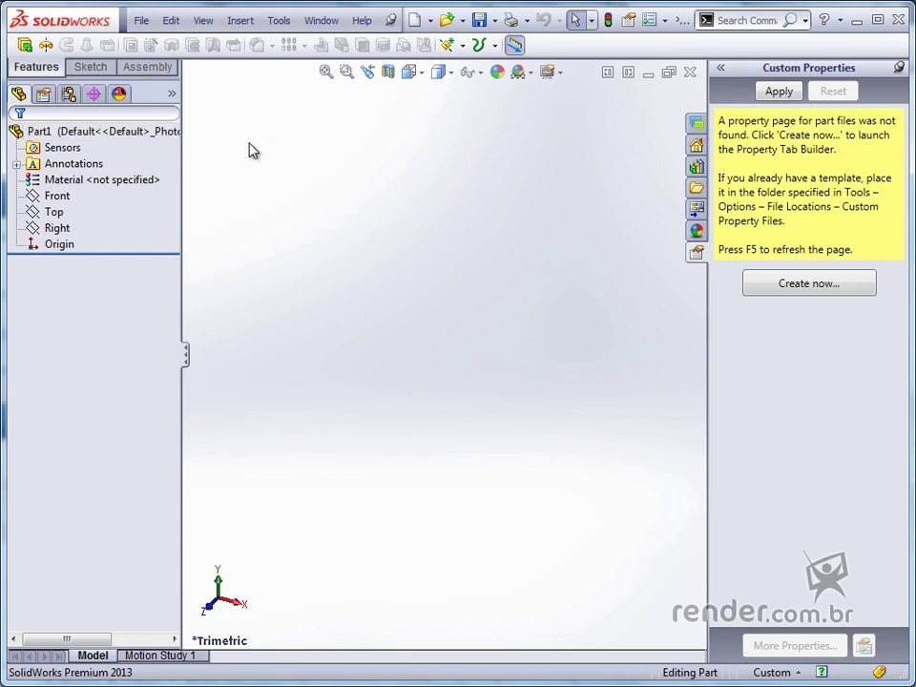
{"action": "left_click", "coordinate": [144, 21]}
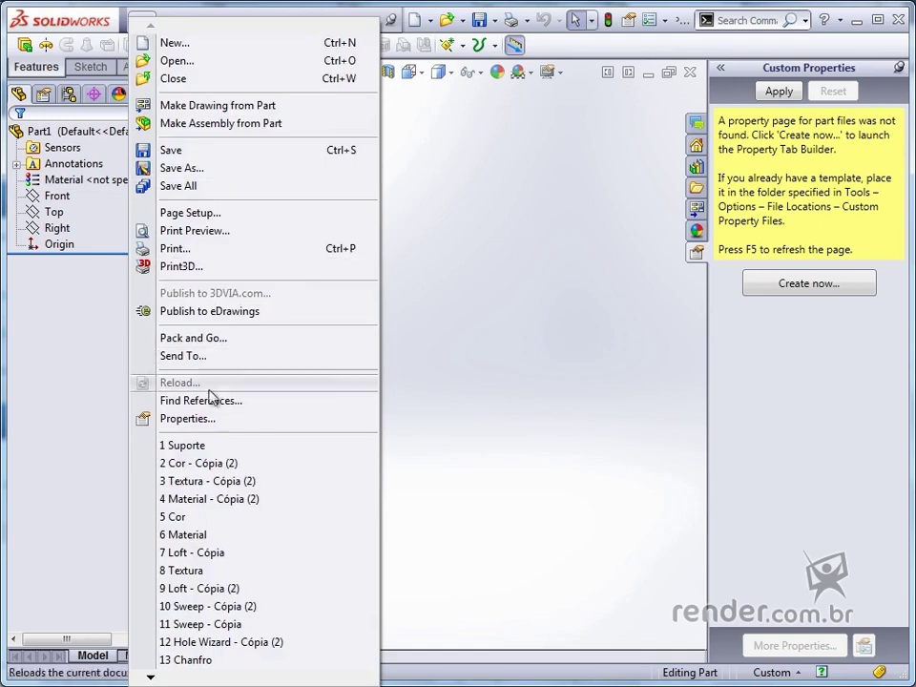
{"action": "left_click", "coordinate": [206, 419]}
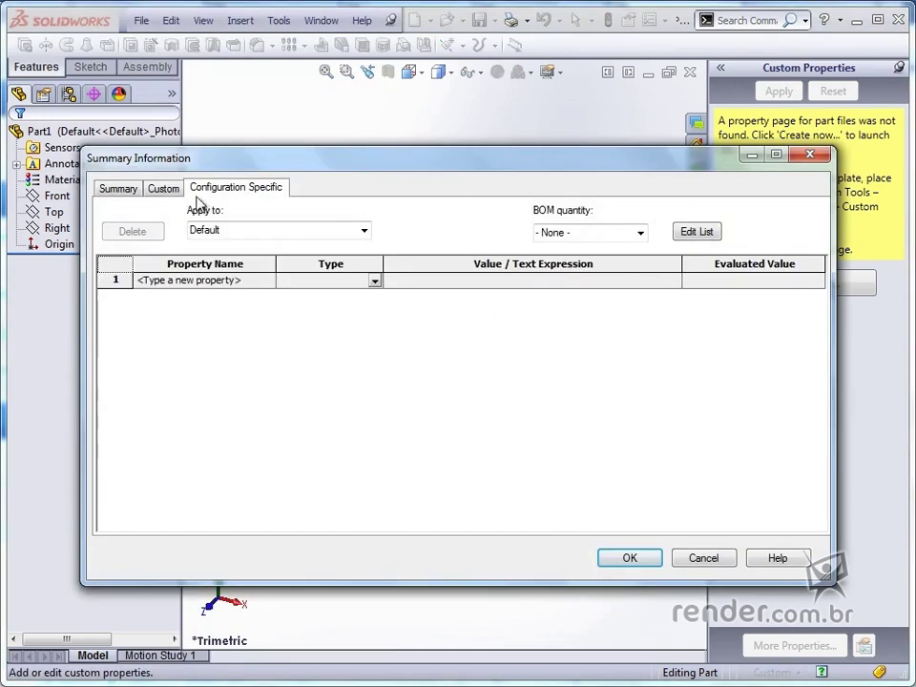
{"action": "left_click", "coordinate": [703, 557]}
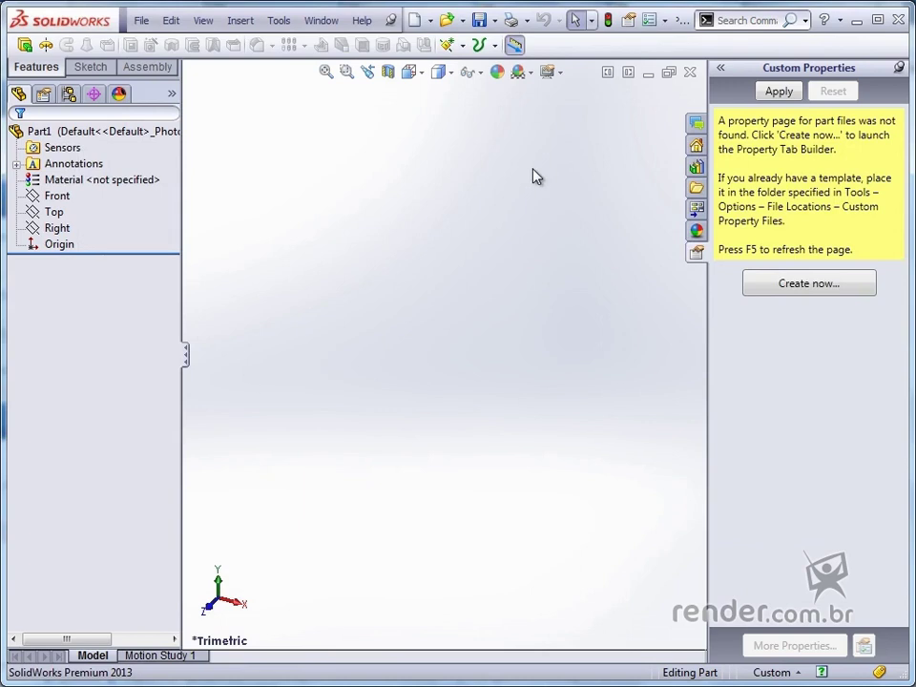
Step: Start a new property tab template with the message 'SolidWorks 2013'
{"action": "left_click", "coordinate": [812, 290]}
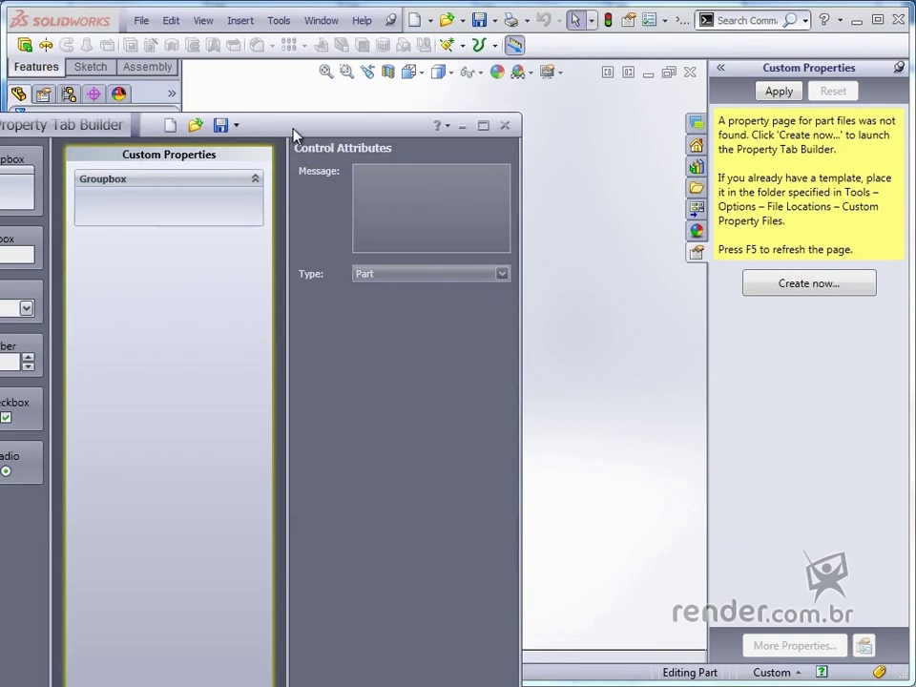
{"action": "left_click_drag", "start_coordinate": [292, 128], "coordinate": [483, 86]}
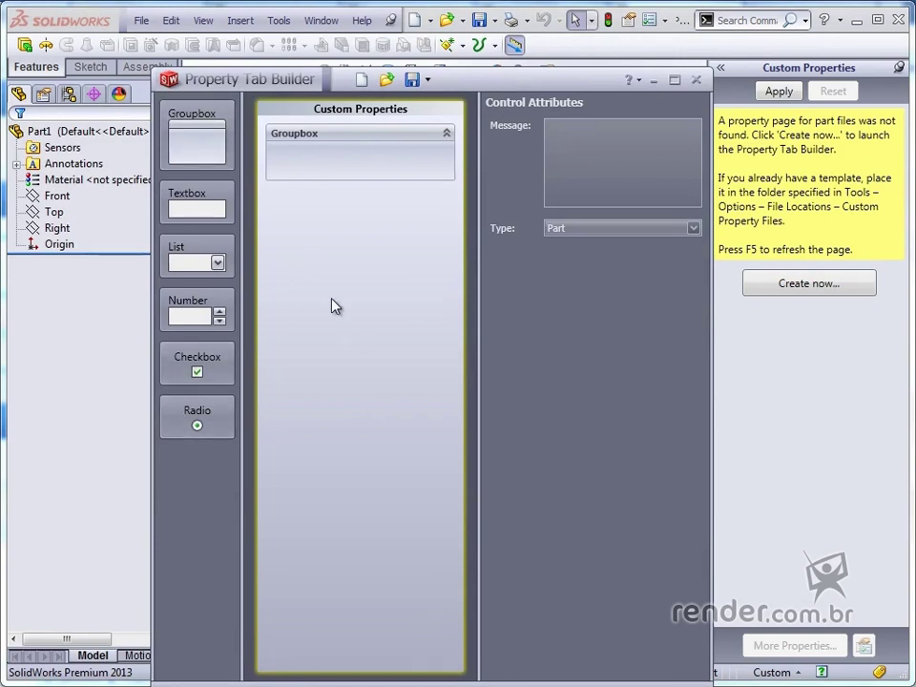
{"action": "left_click", "coordinate": [575, 136]}
{"action": "type", "text": "SolidWorks"}
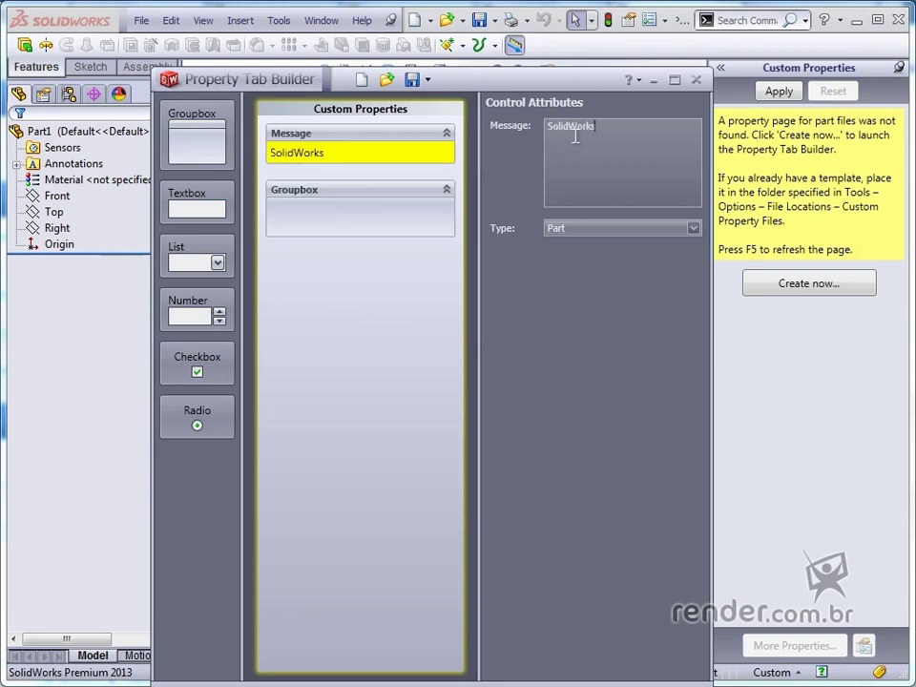
{"action": "type", "text": " 2013"}
Step: Keep the template type as Part and caption the group box 'Informações da BOM'
{"action": "left_click", "coordinate": [576, 232]}
{"action": "left_click", "coordinate": [577, 232]}
{"action": "left_click", "coordinate": [337, 194]}
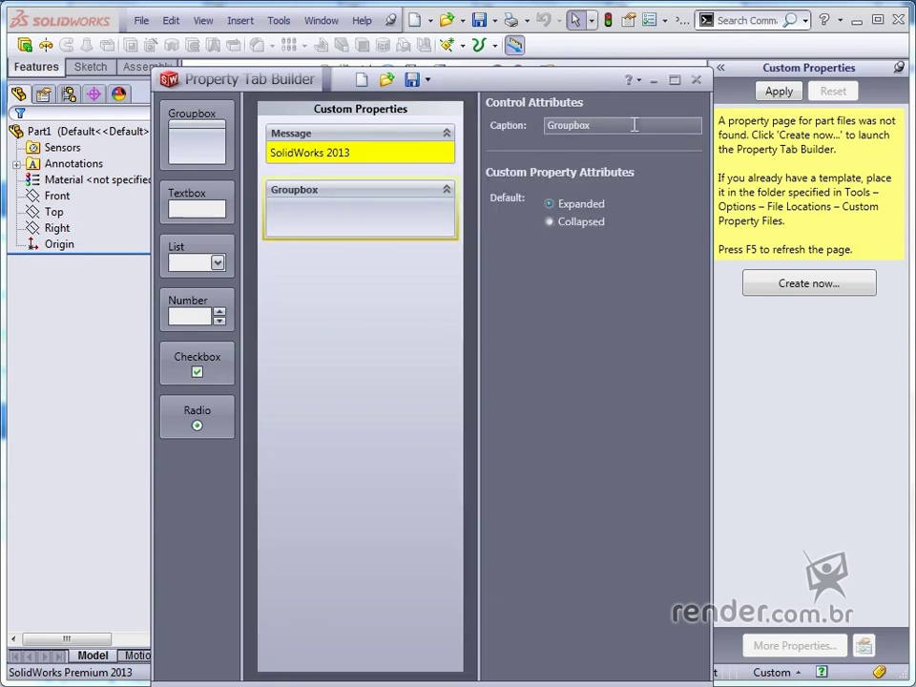
{"action": "left_click_drag", "start_coordinate": [632, 125], "coordinate": [531, 128]}
{"action": "type", "text": "I"}
{"action": "type", "text": "nformações da B"}
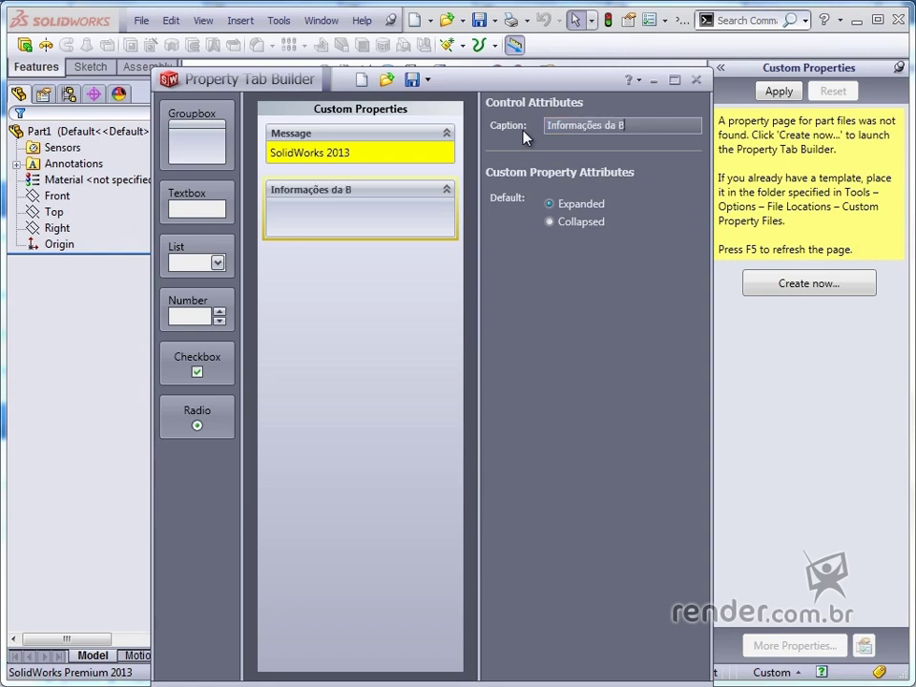
{"action": "type", "text": "OM"}
{"action": "left_click", "coordinate": [384, 291]}
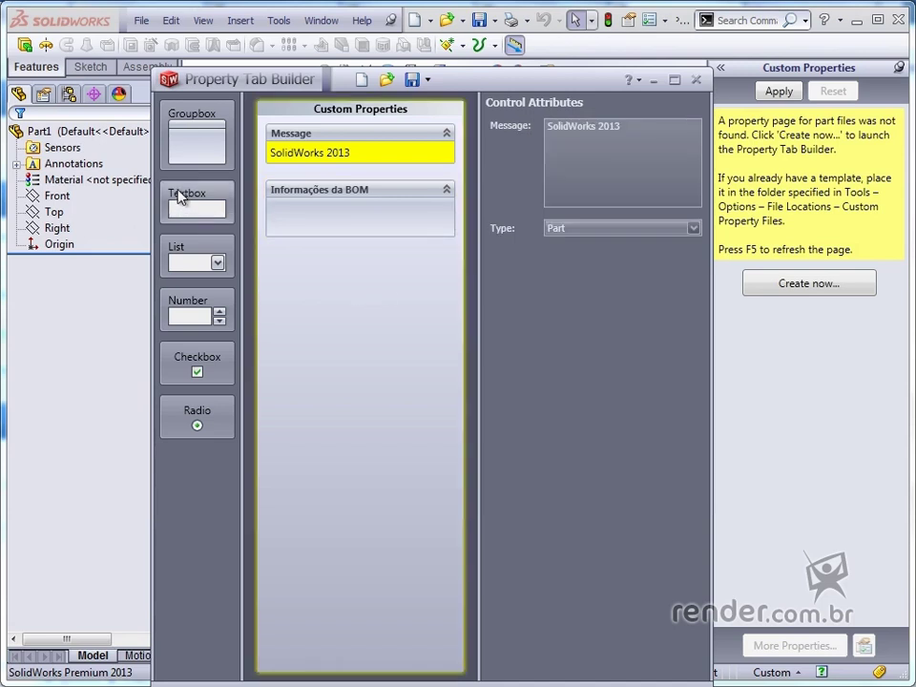
Step: Add a text box captioned 'Descrição' to the BOM group, linked to the Descrição property
{"action": "left_click_drag", "start_coordinate": [179, 195], "coordinate": [349, 228]}
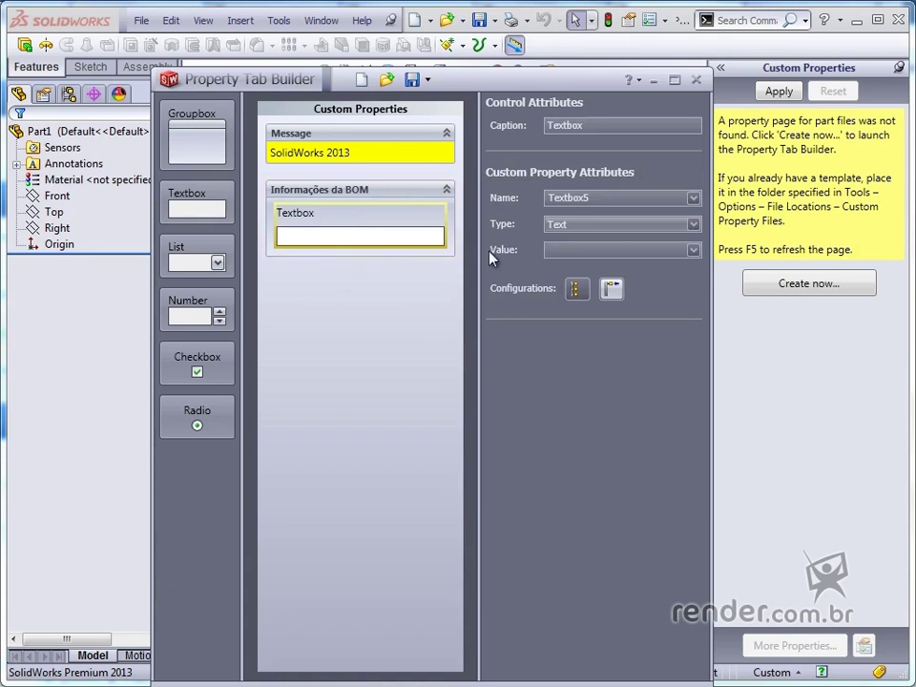
{"action": "left_click_drag", "start_coordinate": [583, 126], "coordinate": [531, 127]}
{"action": "type", "text": "Descriç"}
{"action": "type", "text": "ão"}
{"action": "left_click", "coordinate": [694, 199]}
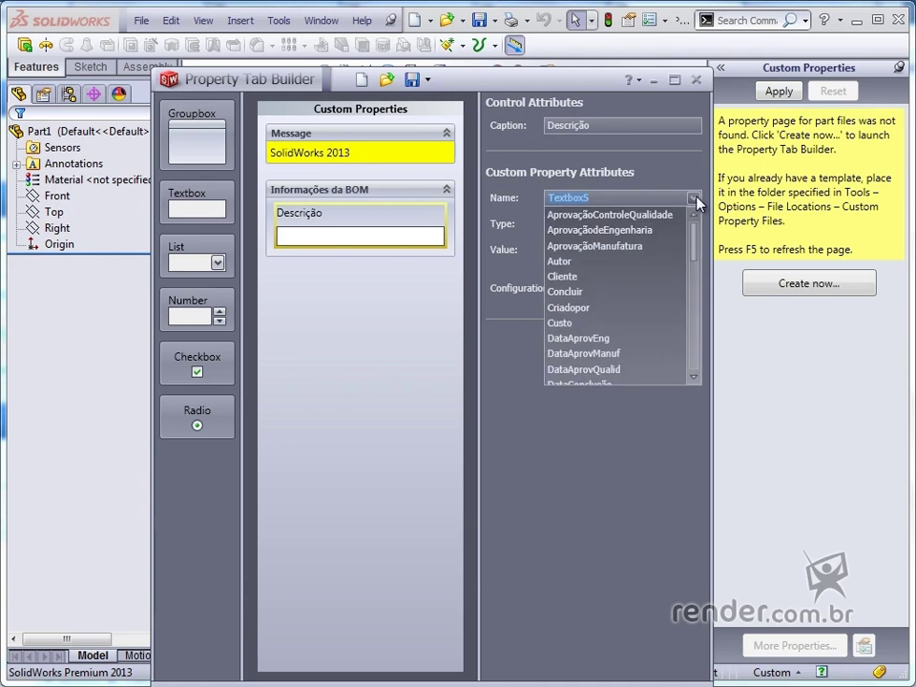
{"action": "scroll", "coordinate": [585, 330], "scroll_direction": "down", "scroll_amount": 3}
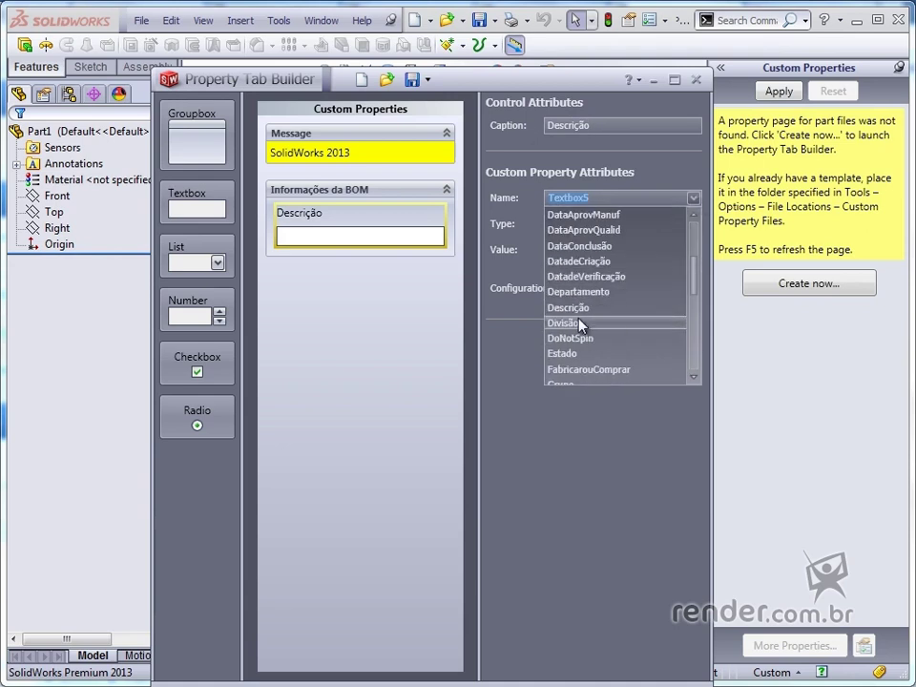
{"action": "left_click", "coordinate": [590, 308]}
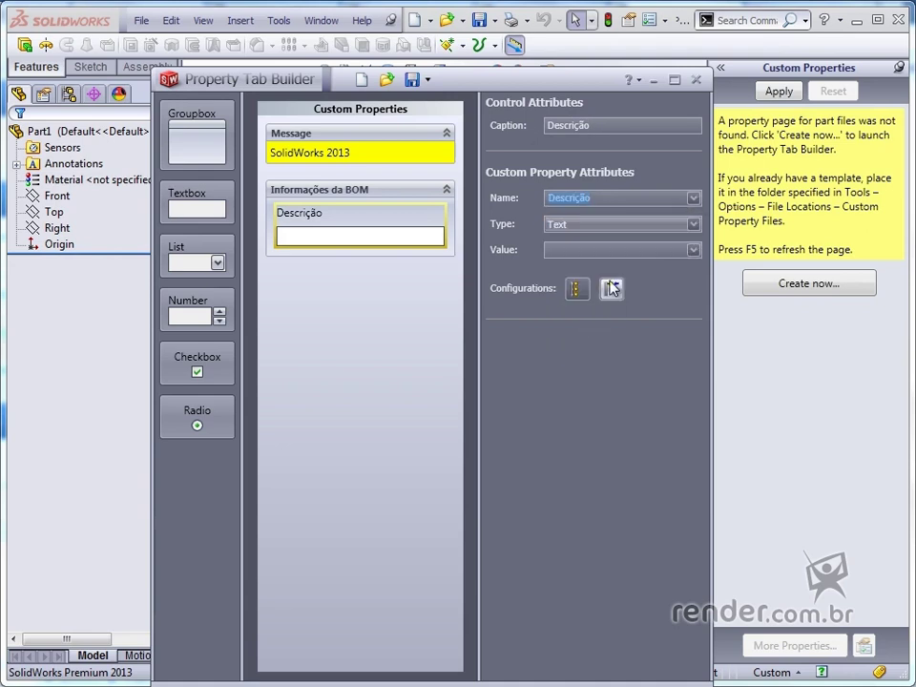
Step: Keep the text box's type as Text with no preset values, and add a list below it
{"action": "left_click", "coordinate": [694, 224]}
{"action": "left_click", "coordinate": [694, 225]}
{"action": "left_click", "coordinate": [692, 249]}
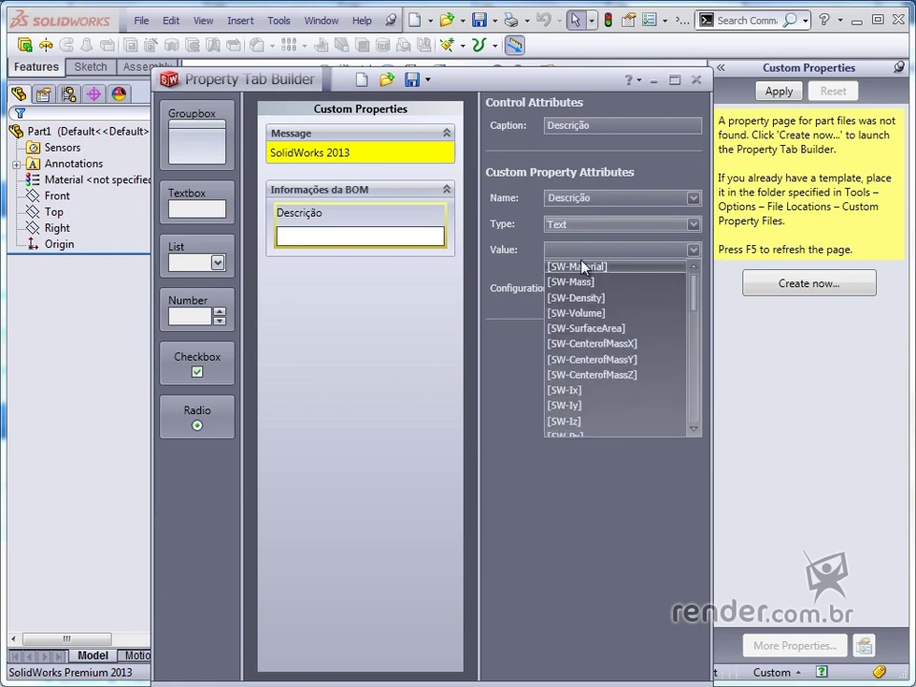
{"action": "left_click", "coordinate": [600, 464]}
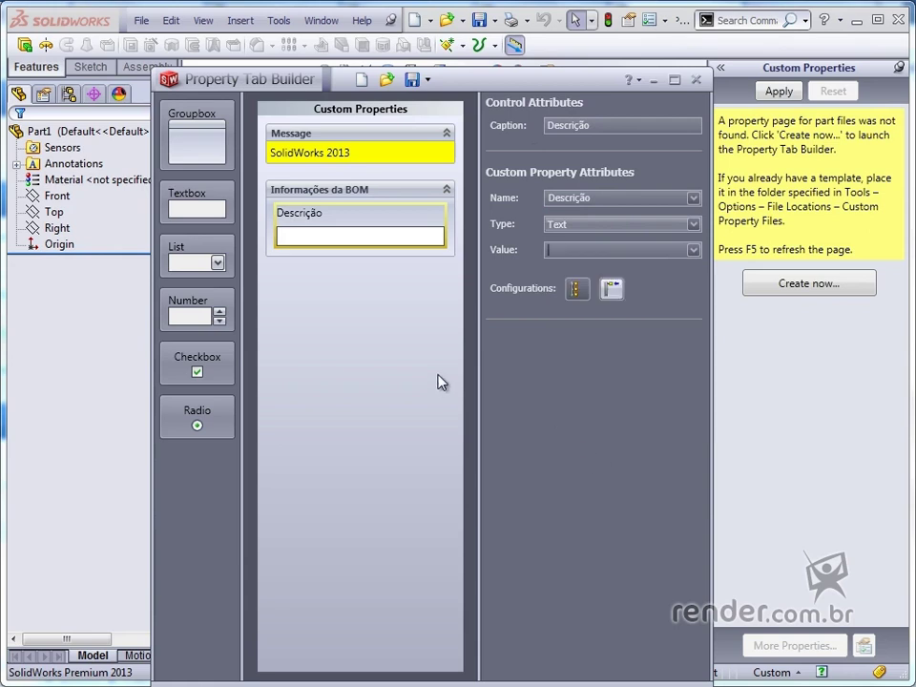
{"action": "left_click", "coordinate": [578, 292]}
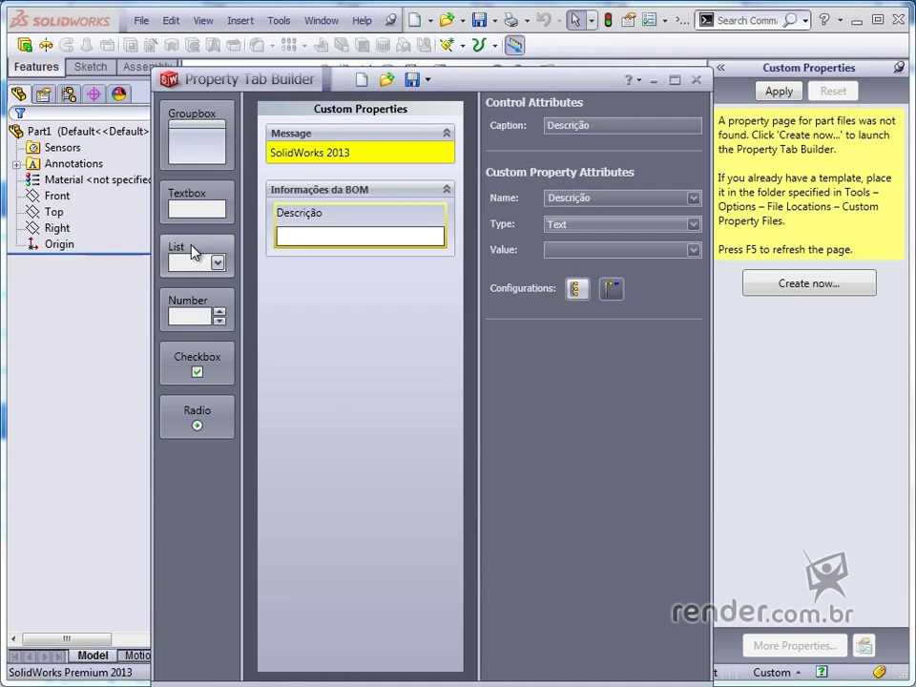
{"action": "left_click_drag", "start_coordinate": [315, 264], "coordinate": [331, 295]}
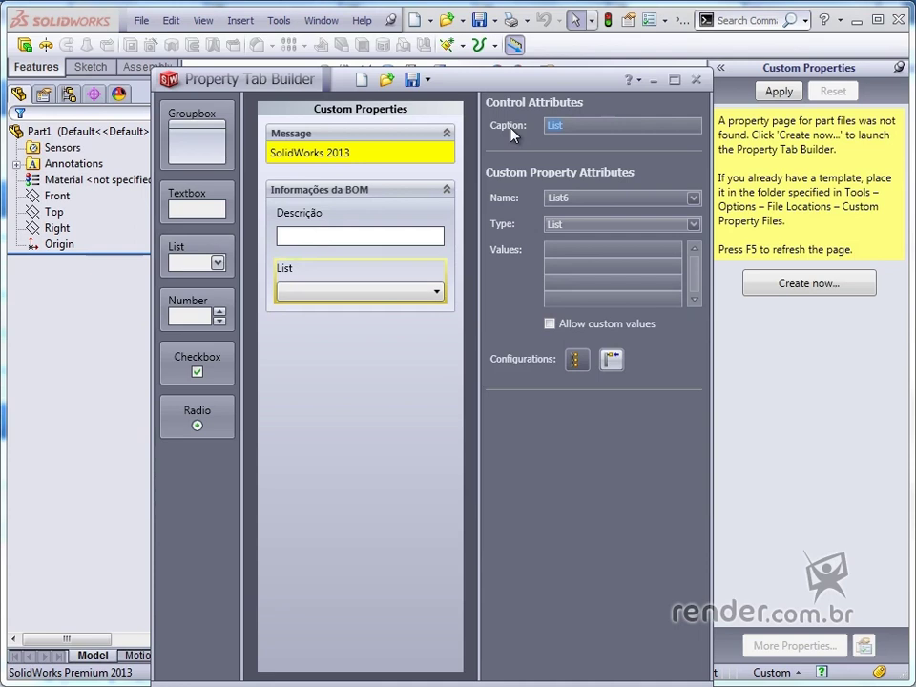
Step: Caption the list 'Material' and link it to the Material property
{"action": "type", "text": "Material"}
{"action": "left_click", "coordinate": [694, 197]}
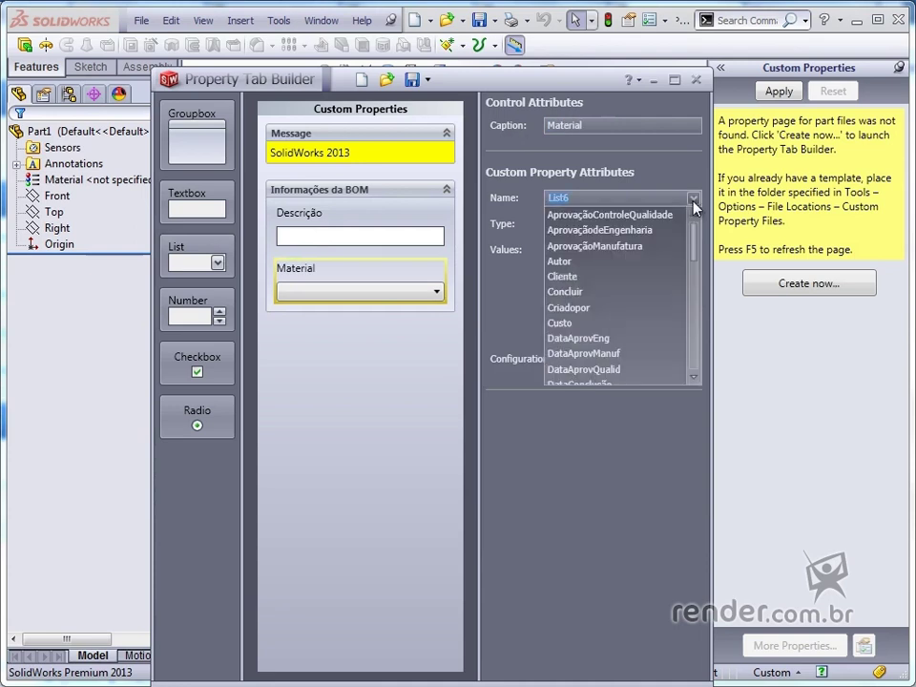
{"action": "scroll", "coordinate": [619, 299], "scroll_direction": "down", "scroll_amount": 4}
{"action": "left_click", "coordinate": [573, 369]}
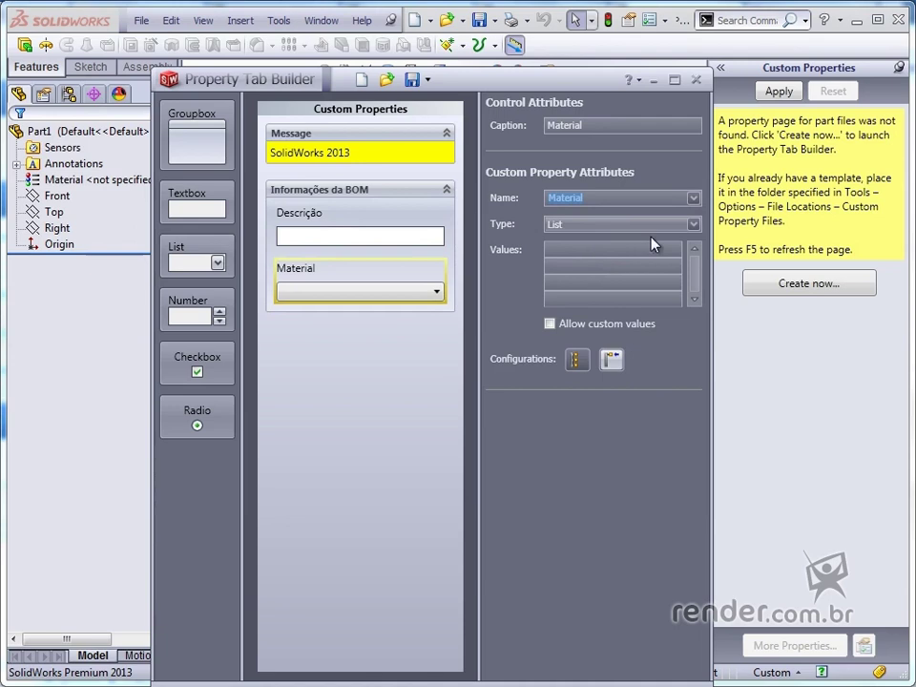
Step: Give the Material list the choices Aço, Alumínio, Cobre and Zinco, then save the template
{"action": "left_click", "coordinate": [607, 248]}
{"action": "type", "text": "Aço"}
{"action": "left_click", "coordinate": [569, 267]}
{"action": "type", "text": "Alumín"}
{"action": "type", "text": "io"}
{"action": "key", "text": "Return"}
{"action": "type", "text": "Co"}
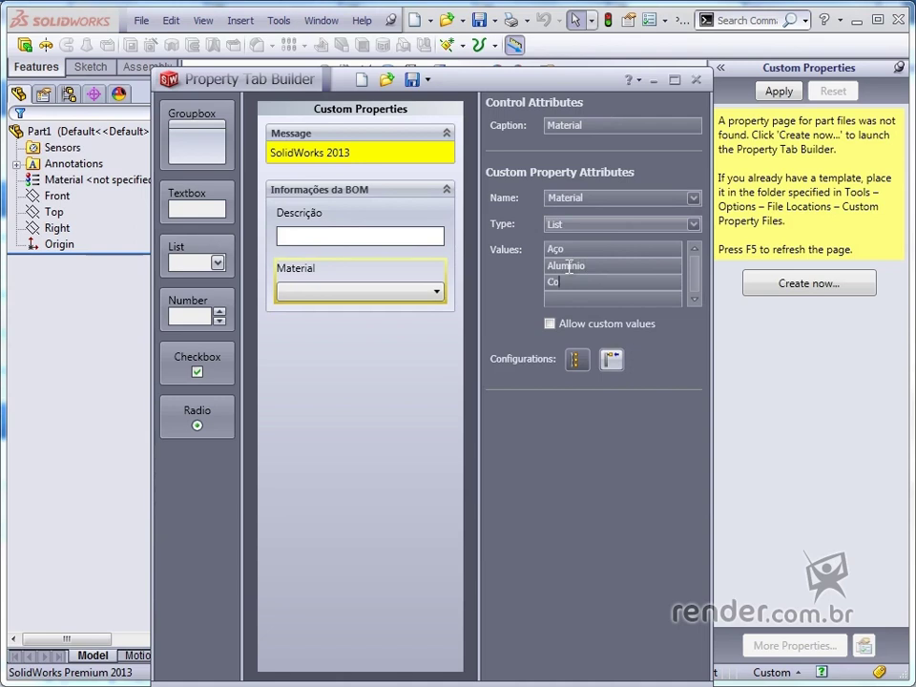
{"action": "type", "text": "bre"}
{"action": "key", "text": "Return"}
{"action": "type", "text": "Zin"}
{"action": "type", "text": "co"}
{"action": "left_click", "coordinate": [578, 362]}
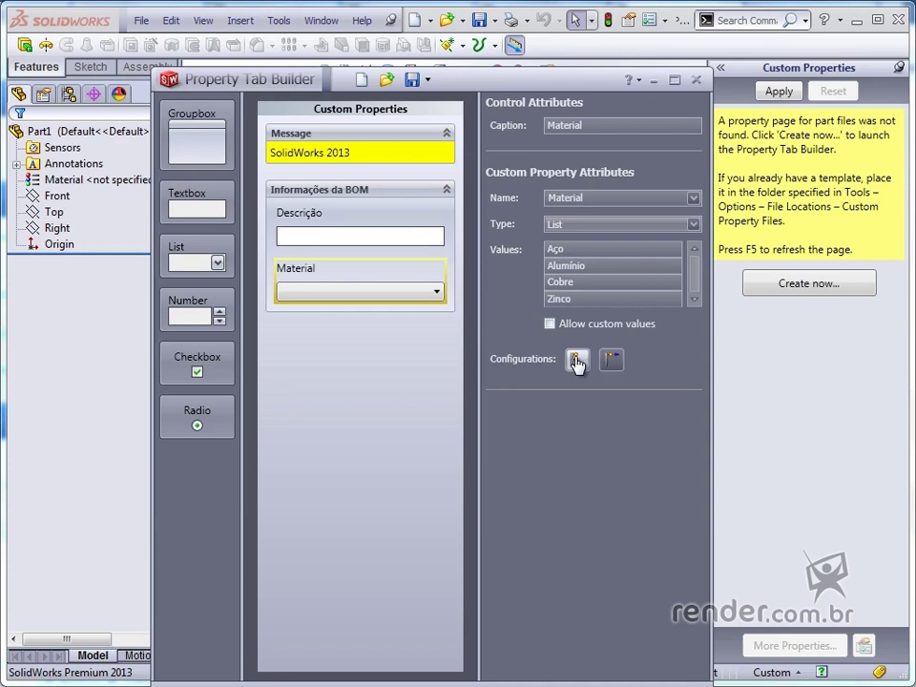
{"action": "left_click", "coordinate": [413, 82]}
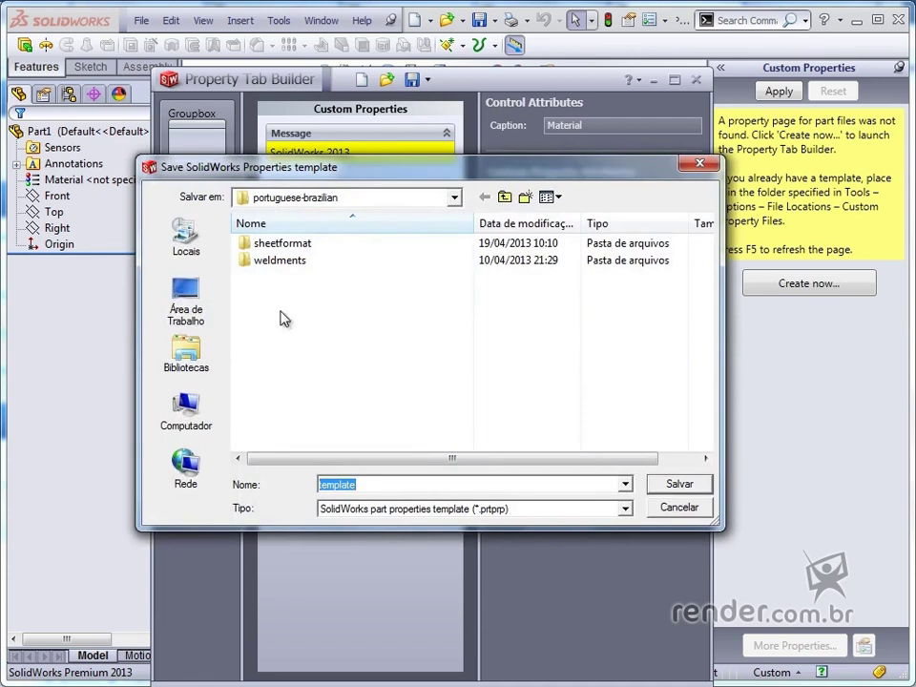
Step: Save the template as 'propriedades personalizadas' and close the Property Tab Builder
{"action": "type", "text": "proprieda"}
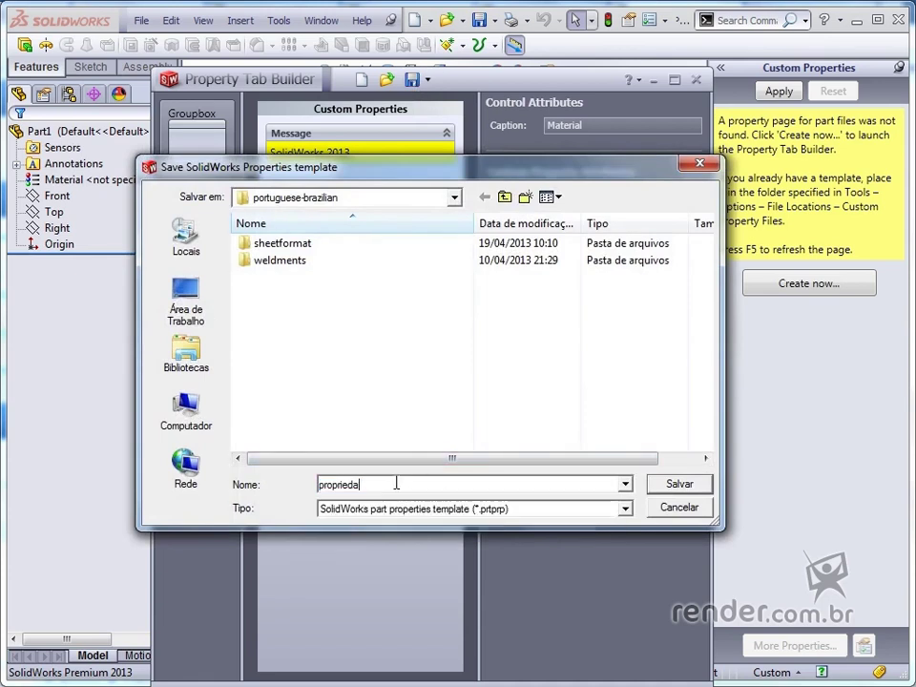
{"action": "type", "text": "des personalizad"}
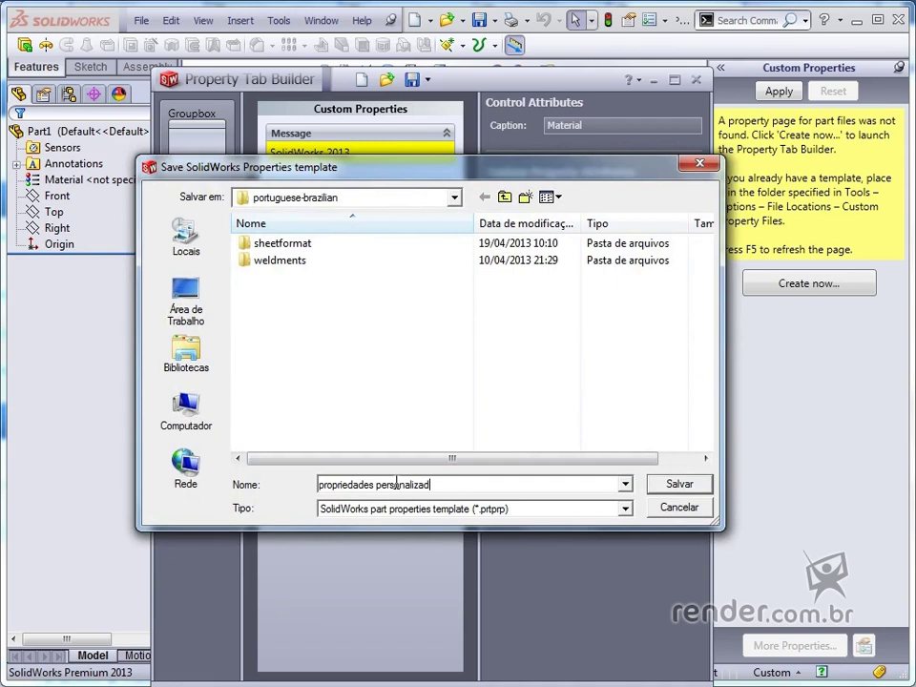
{"action": "type", "text": "as"}
{"action": "left_click", "coordinate": [670, 485]}
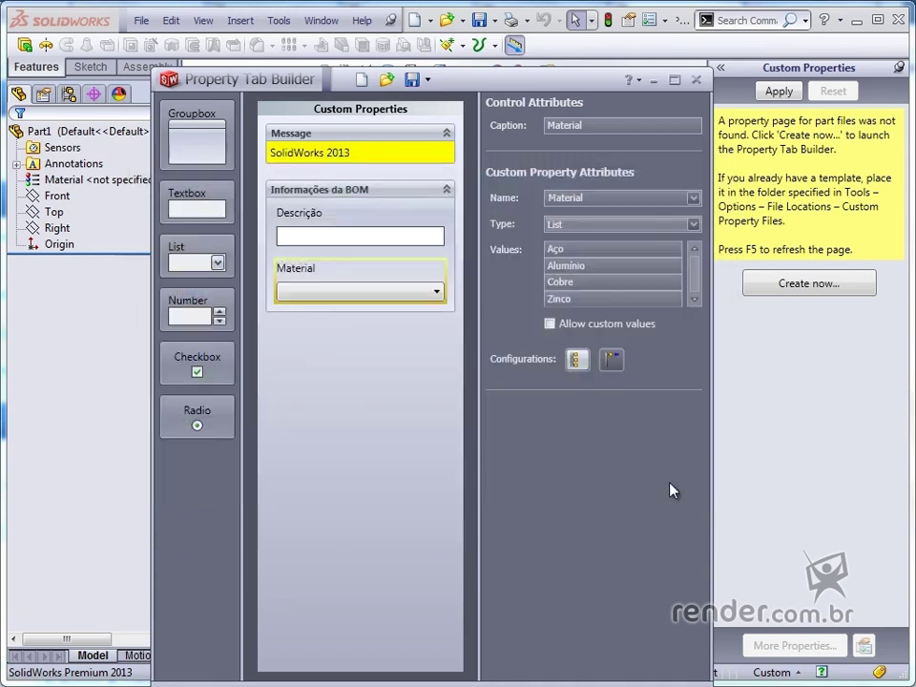
{"action": "left_click", "coordinate": [695, 80]}
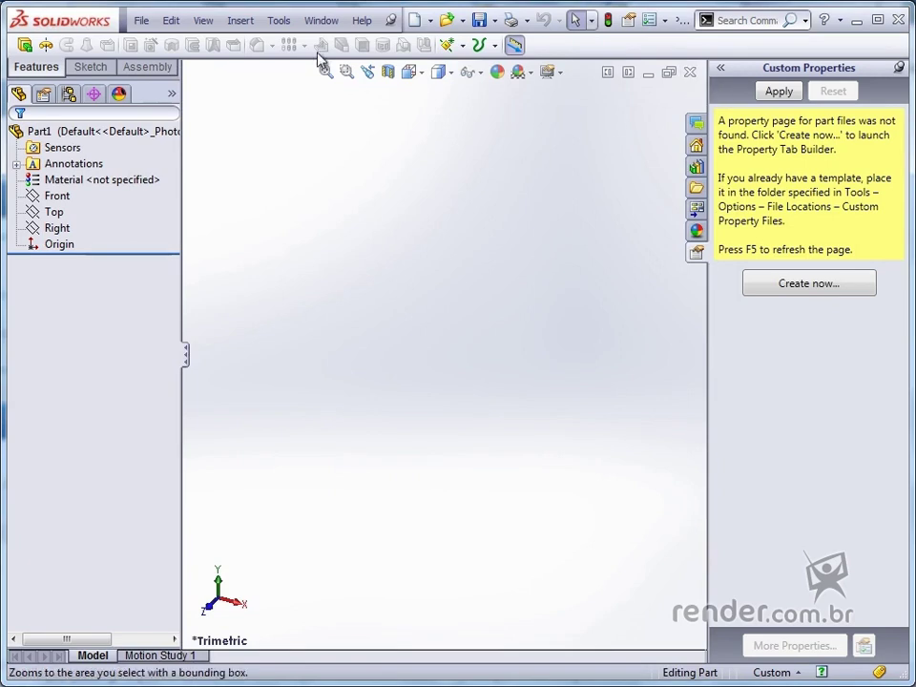
{"action": "left_click", "coordinate": [278, 20]}
{"action": "left_click", "coordinate": [305, 625]}
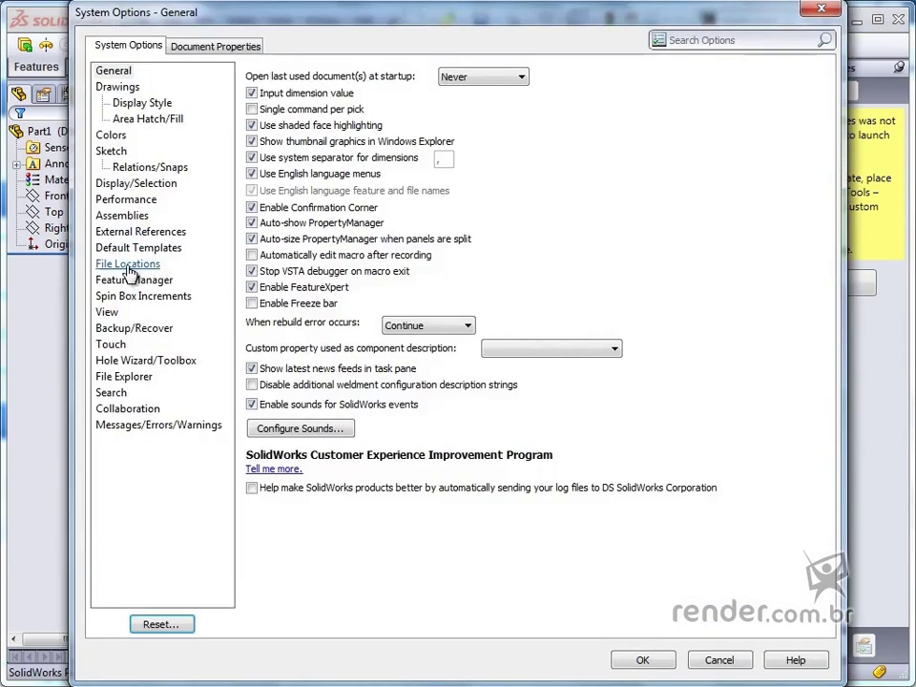
{"action": "left_click", "coordinate": [127, 264]}
{"action": "left_click", "coordinate": [401, 99]}
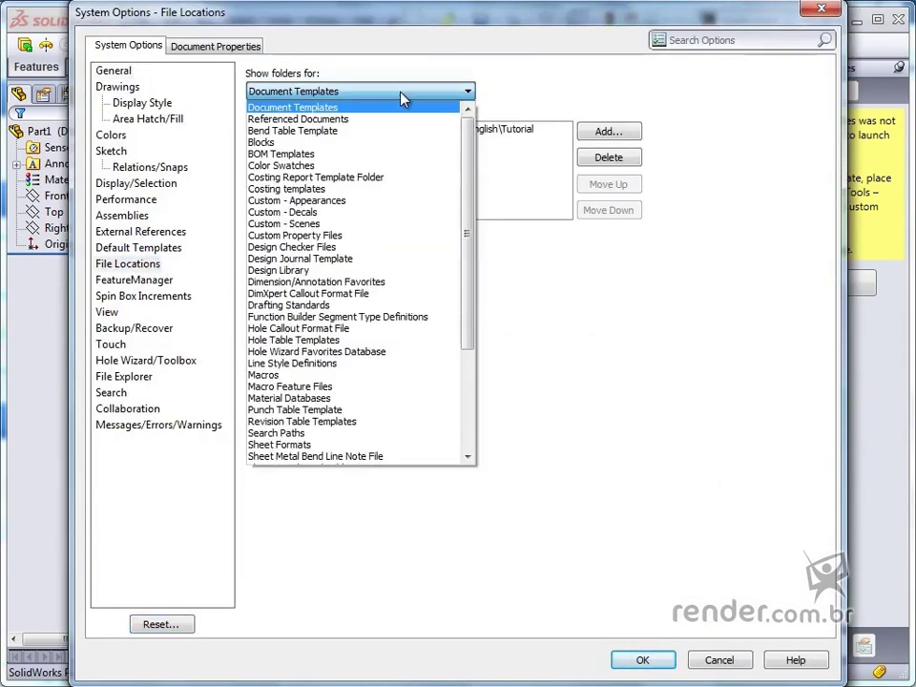
{"action": "left_click", "coordinate": [315, 234]}
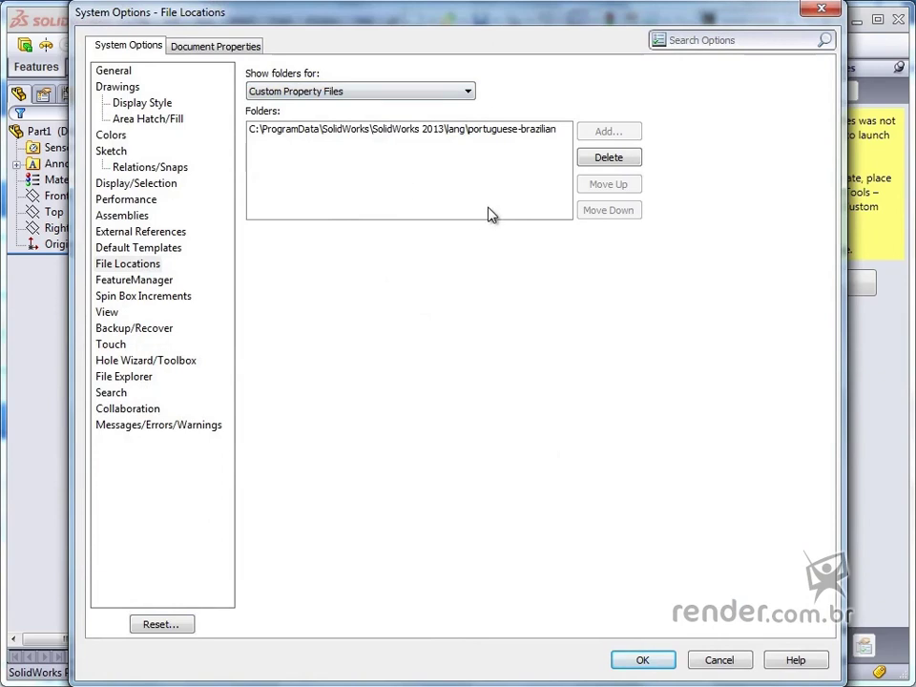
{"action": "left_click", "coordinate": [711, 660]}
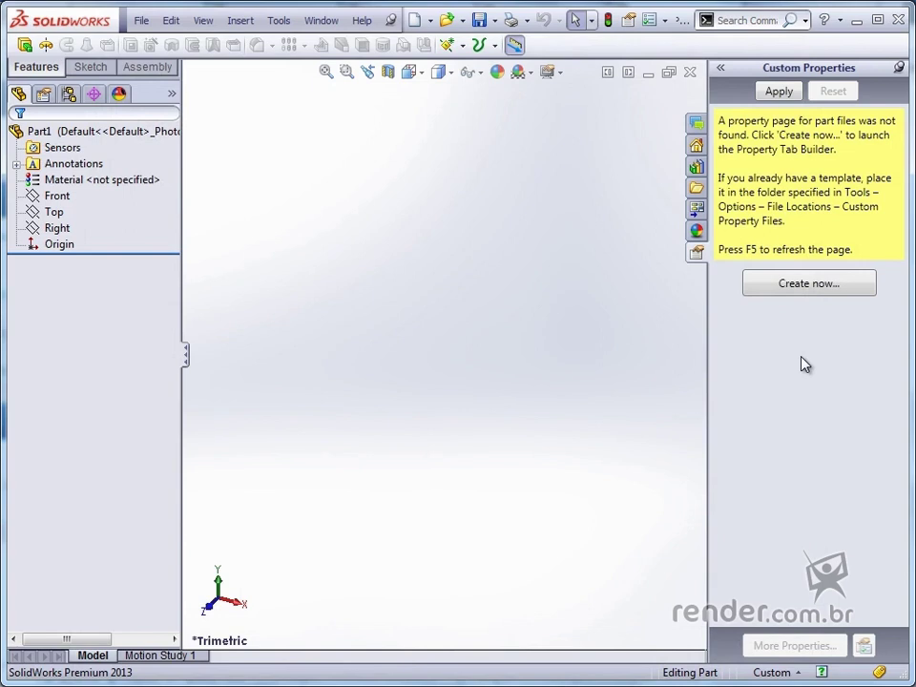
Step: Refresh the custom properties page and open the Suporte part file
{"action": "key", "text": "F5"}
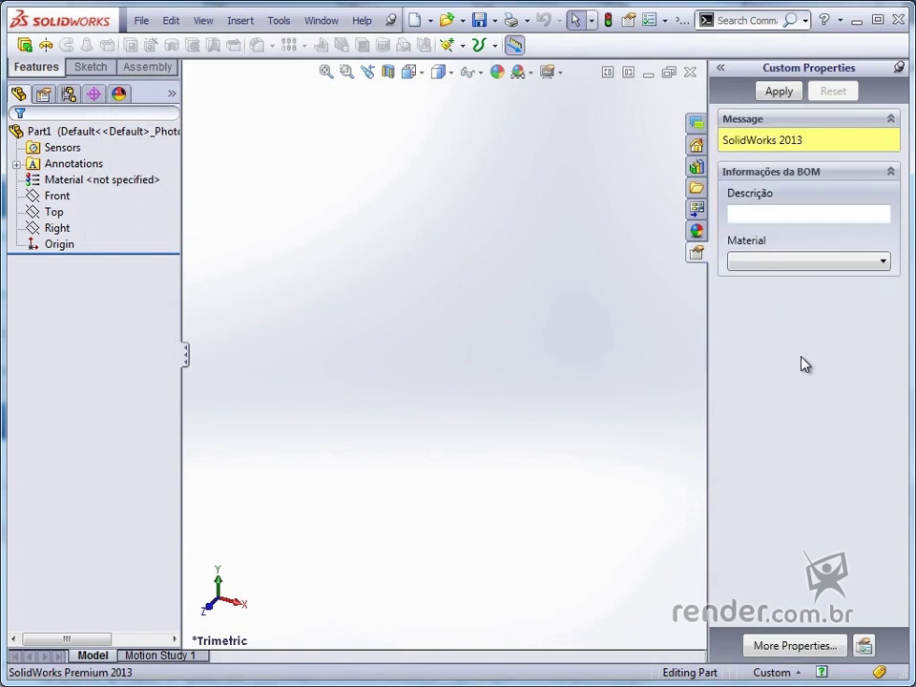
{"action": "left_click", "coordinate": [446, 20]}
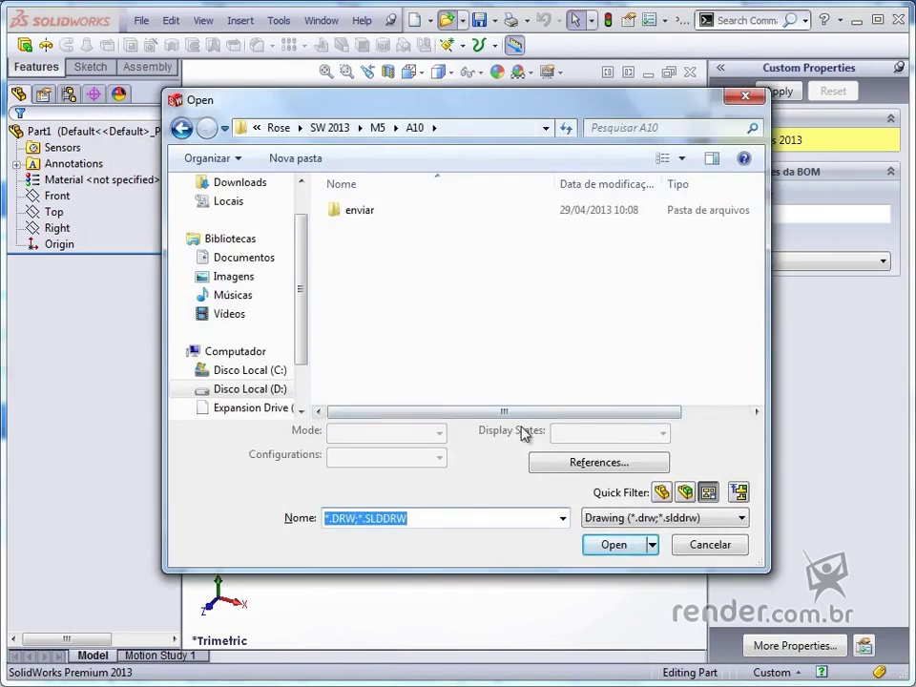
{"action": "left_click", "coordinate": [607, 517]}
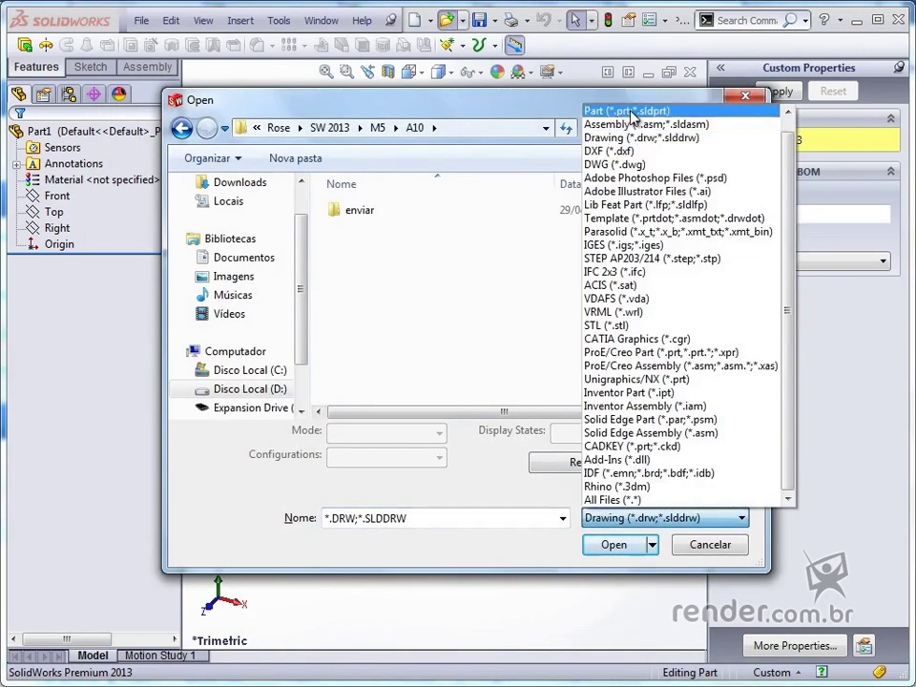
{"action": "left_click", "coordinate": [621, 111]}
{"action": "left_click", "coordinate": [366, 230]}
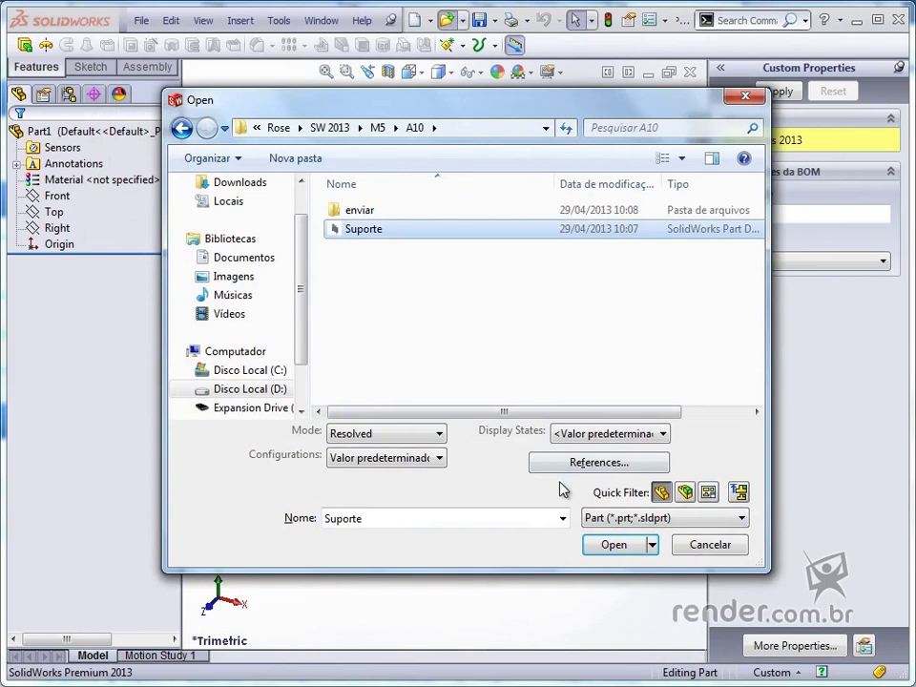
{"action": "left_click", "coordinate": [609, 545]}
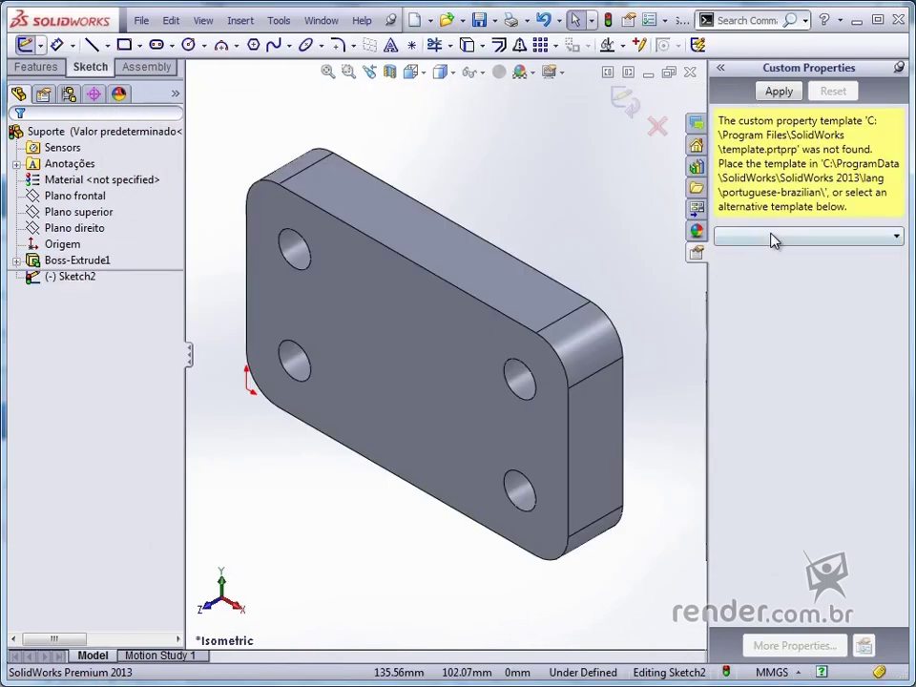
Step: Using the 'propriedades personalizadas' template, apply Descrição 'Suporte' and Material 'Aço', then exit the sketch
{"action": "left_click", "coordinate": [773, 237]}
{"action": "left_click", "coordinate": [777, 258]}
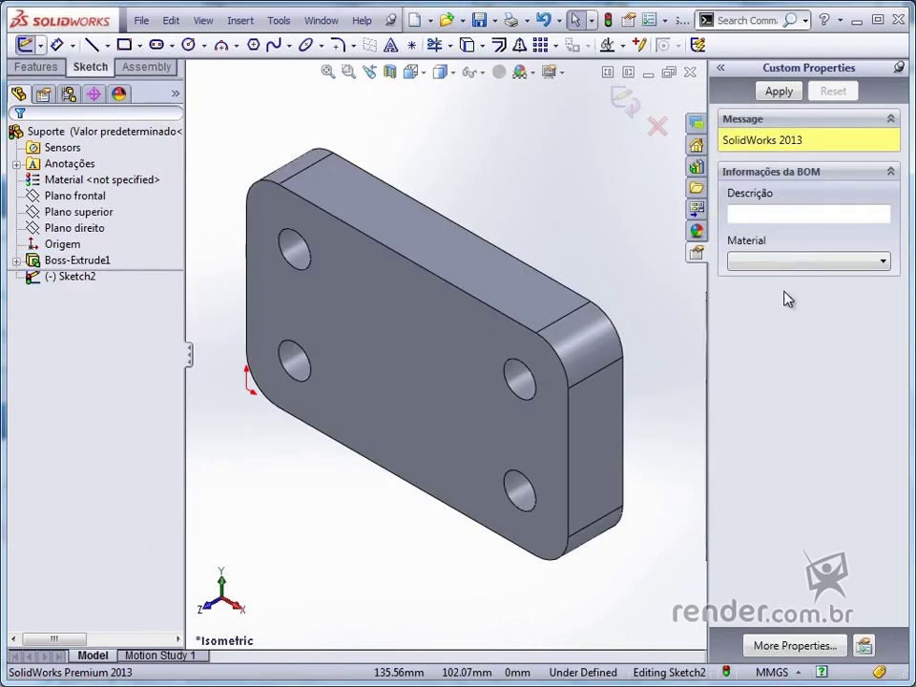
{"action": "left_click", "coordinate": [790, 212]}
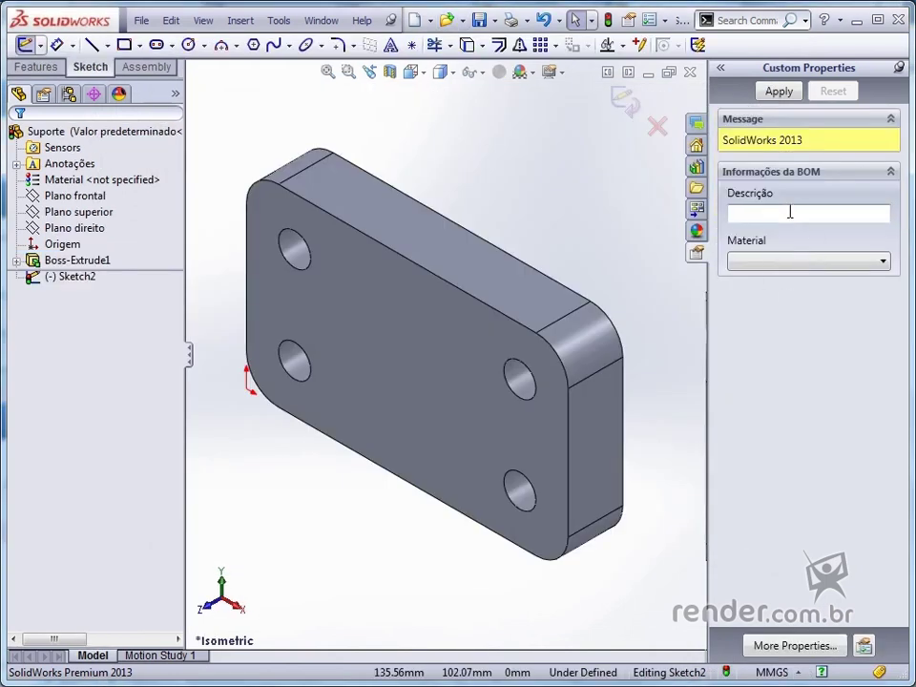
{"action": "type", "text": "Suporte"}
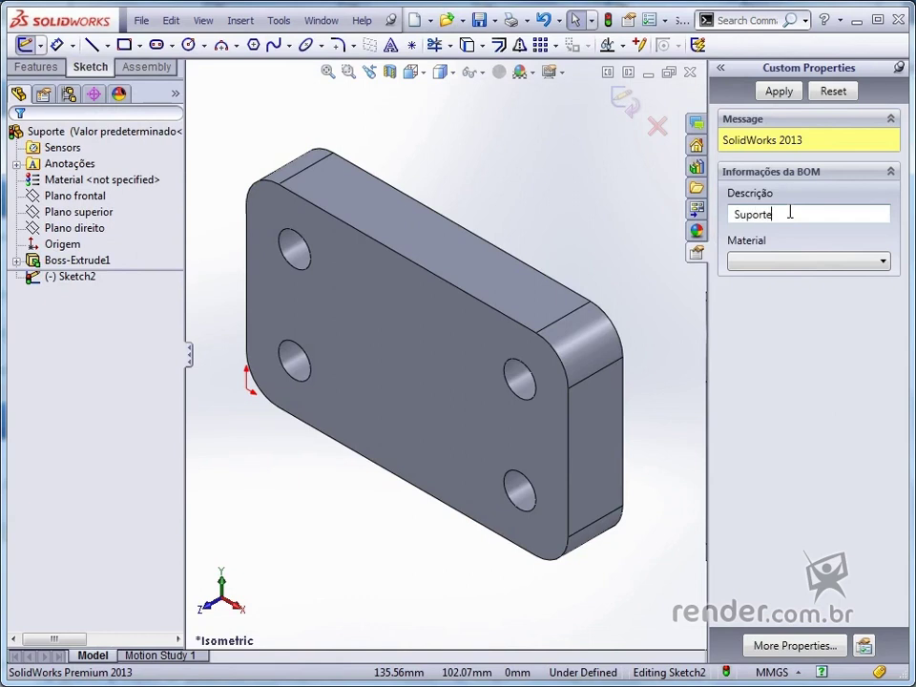
{"action": "left_click", "coordinate": [834, 260]}
{"action": "left_click", "coordinate": [806, 281]}
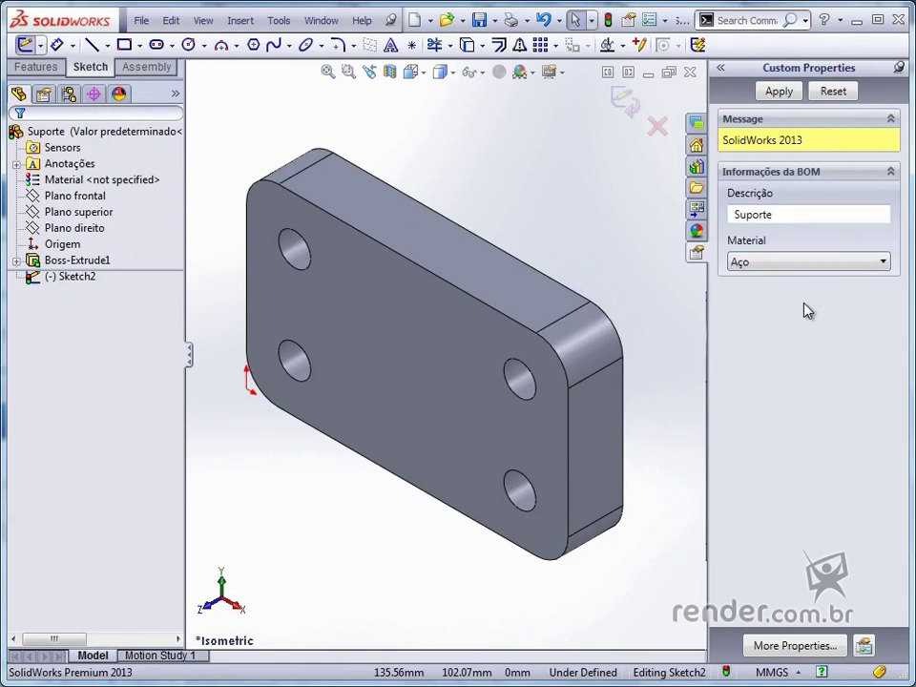
{"action": "left_click", "coordinate": [780, 94]}
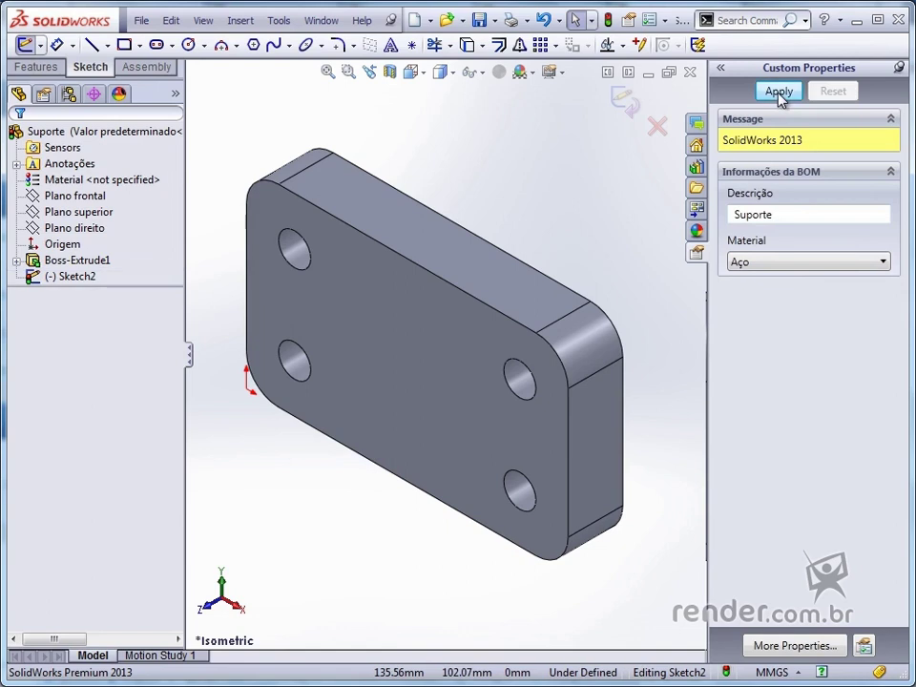
{"action": "key", "text": "ctrl+b"}
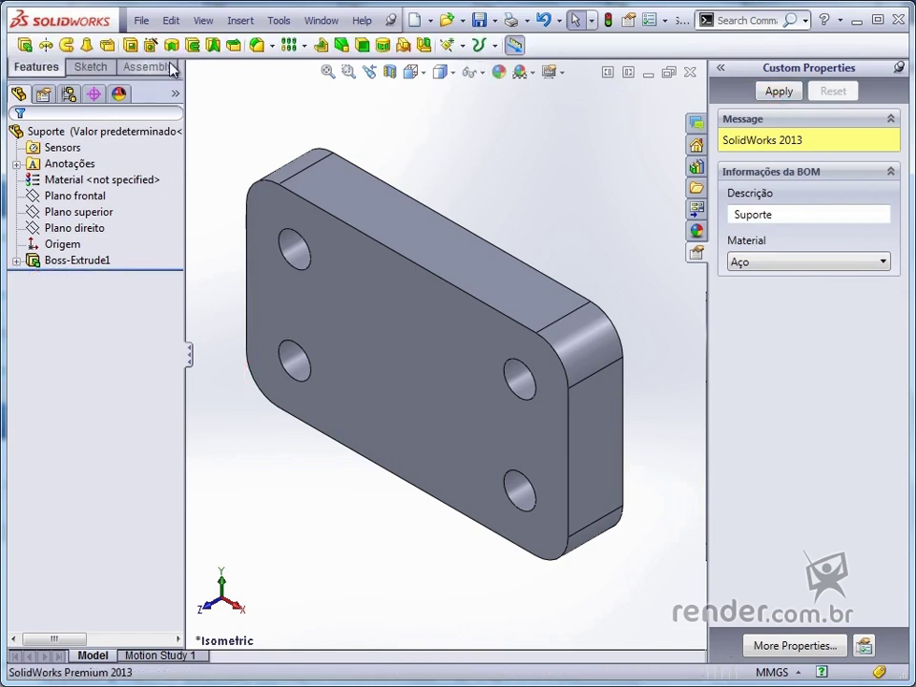
{"action": "left_click", "coordinate": [142, 20]}
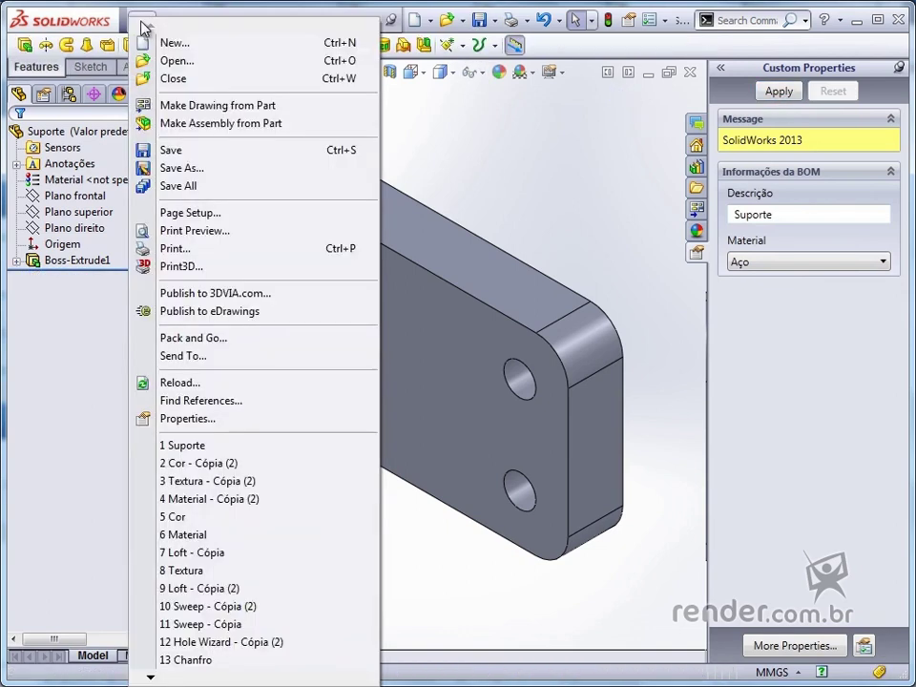
{"action": "left_click", "coordinate": [182, 418]}
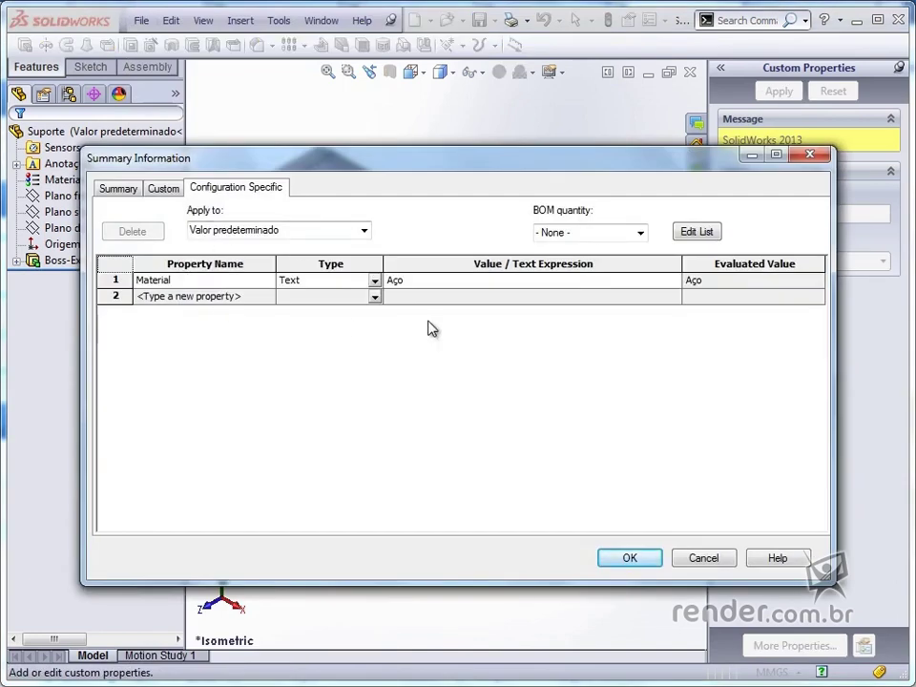
{"action": "left_click", "coordinate": [166, 189]}
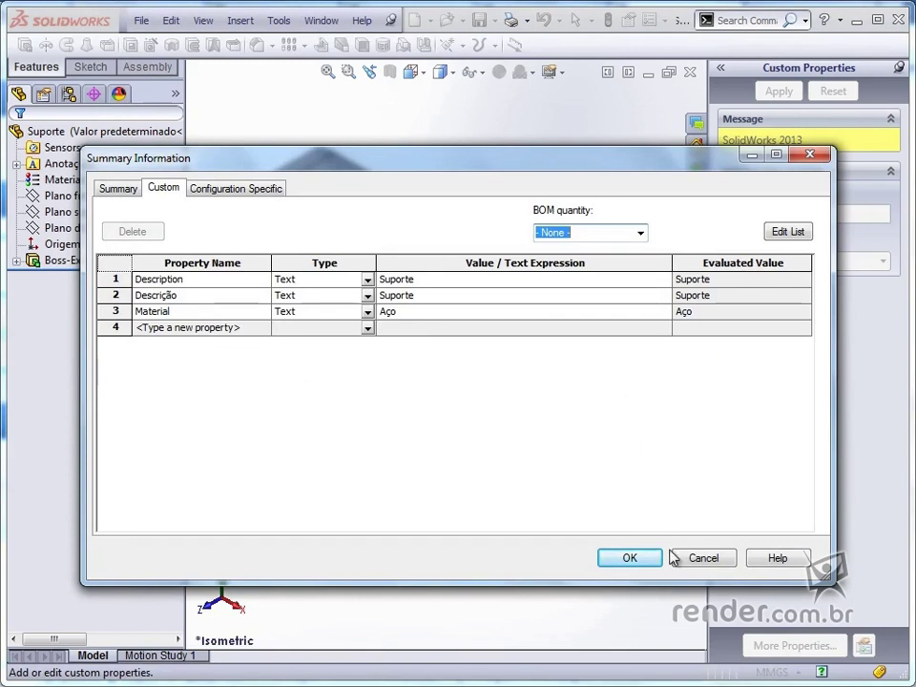
{"action": "left_click", "coordinate": [701, 559]}
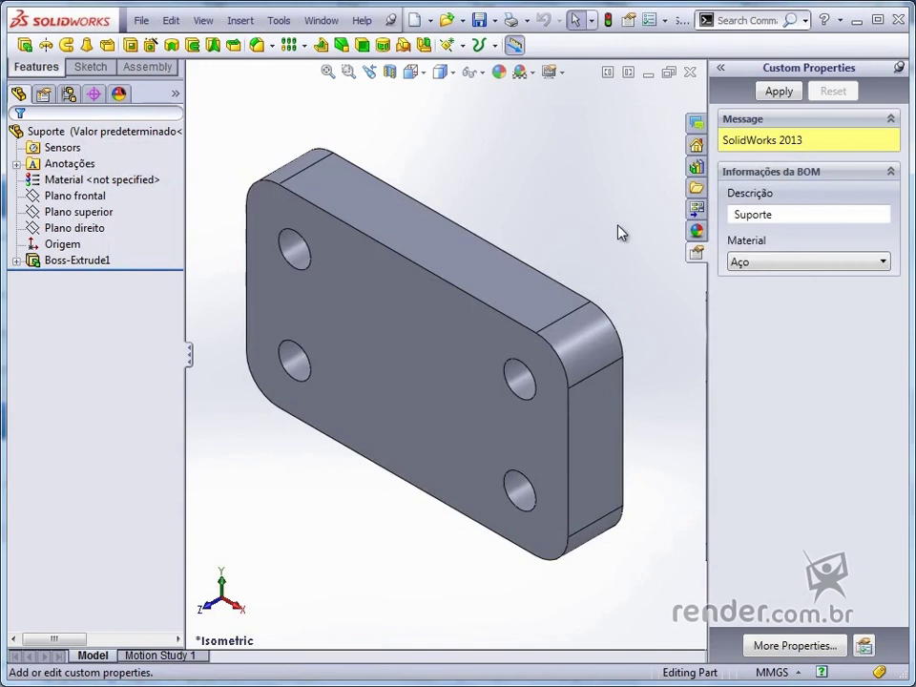